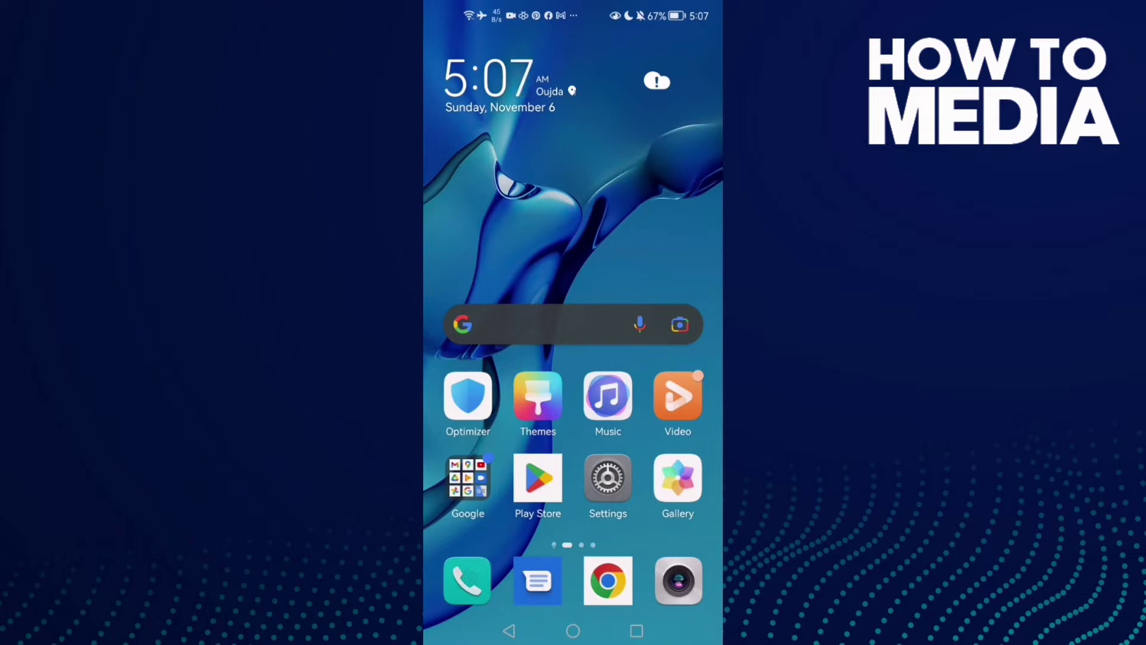
# From the home screen, go to Settings > Apps > Apps and select WhatsApp
pyautogui.click(608, 478)
pyautogui.scroll(5, 573, 403)
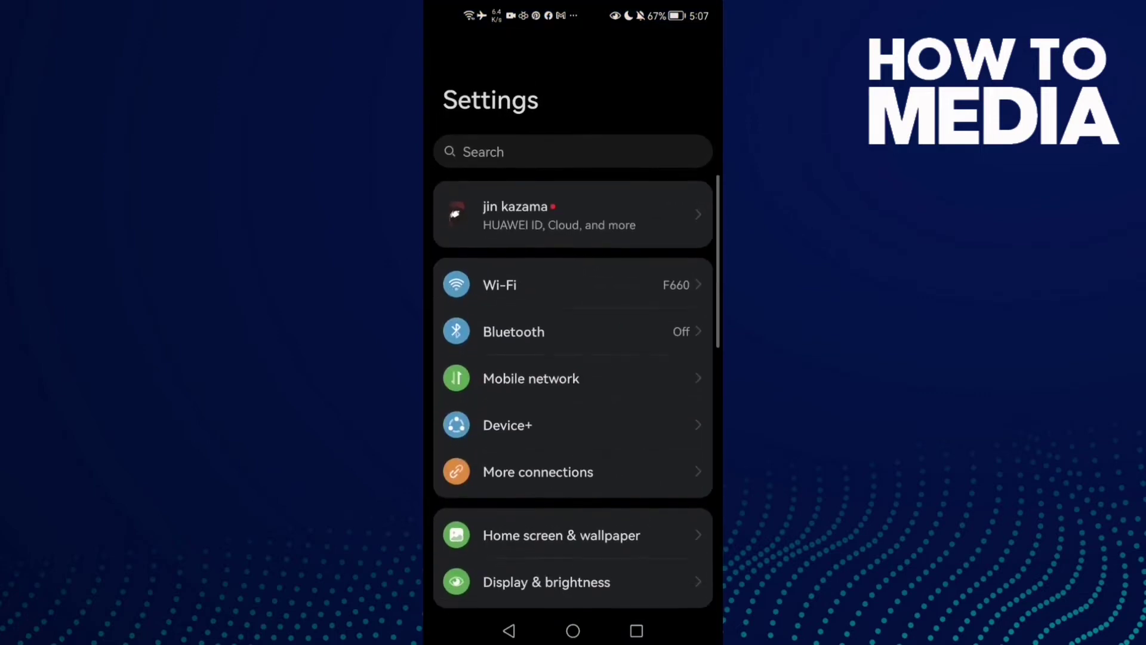
pyautogui.scroll(-10, 574, 403)
pyautogui.scroll(5, 626, 470)
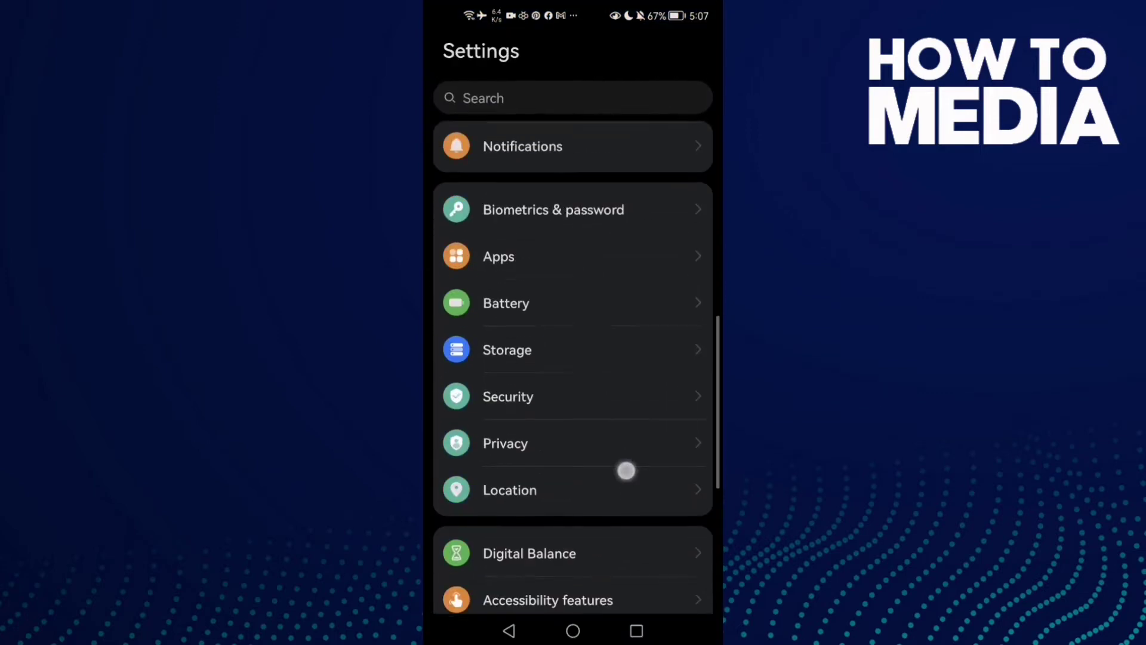
pyautogui.click(665, 271)
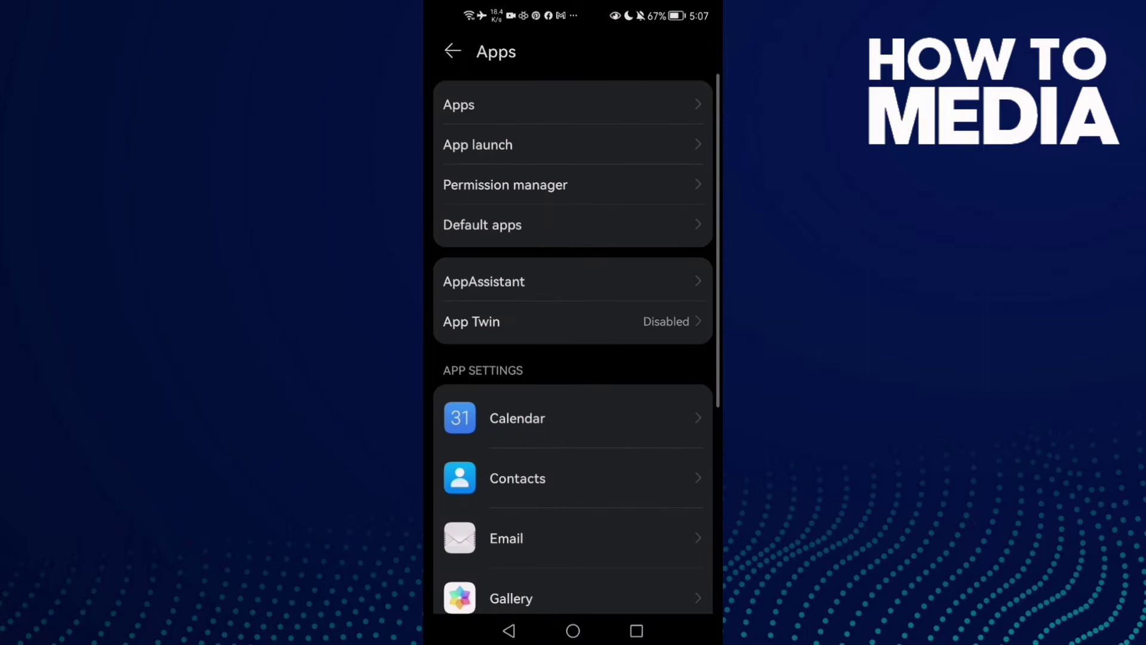
pyautogui.click(554, 108)
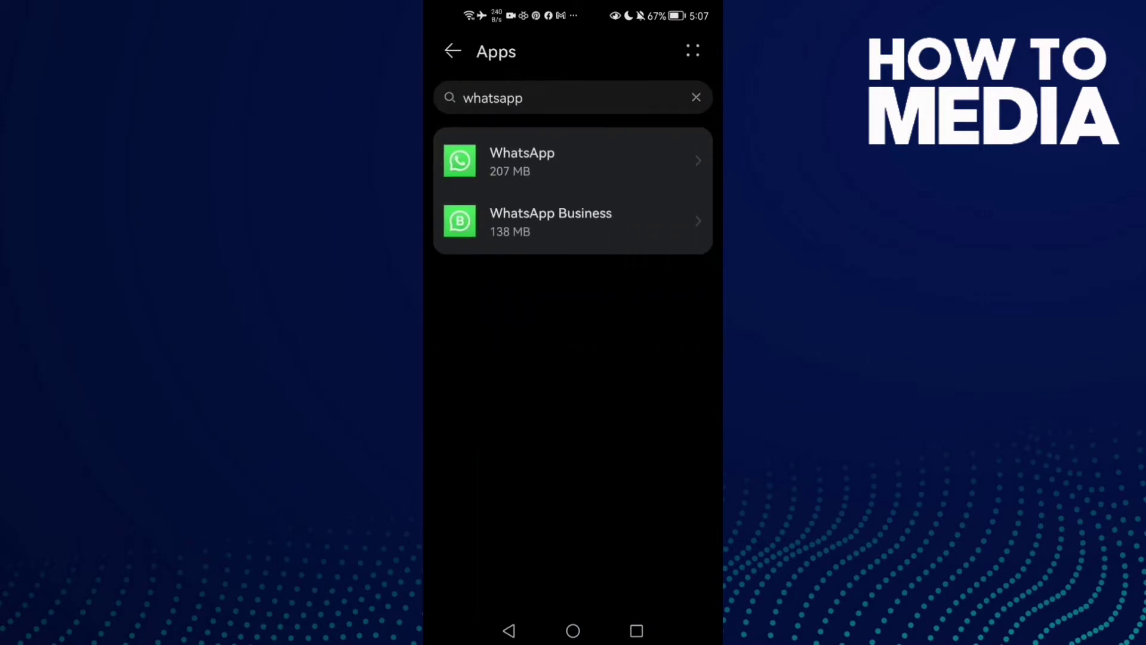
pyautogui.click(576, 153)
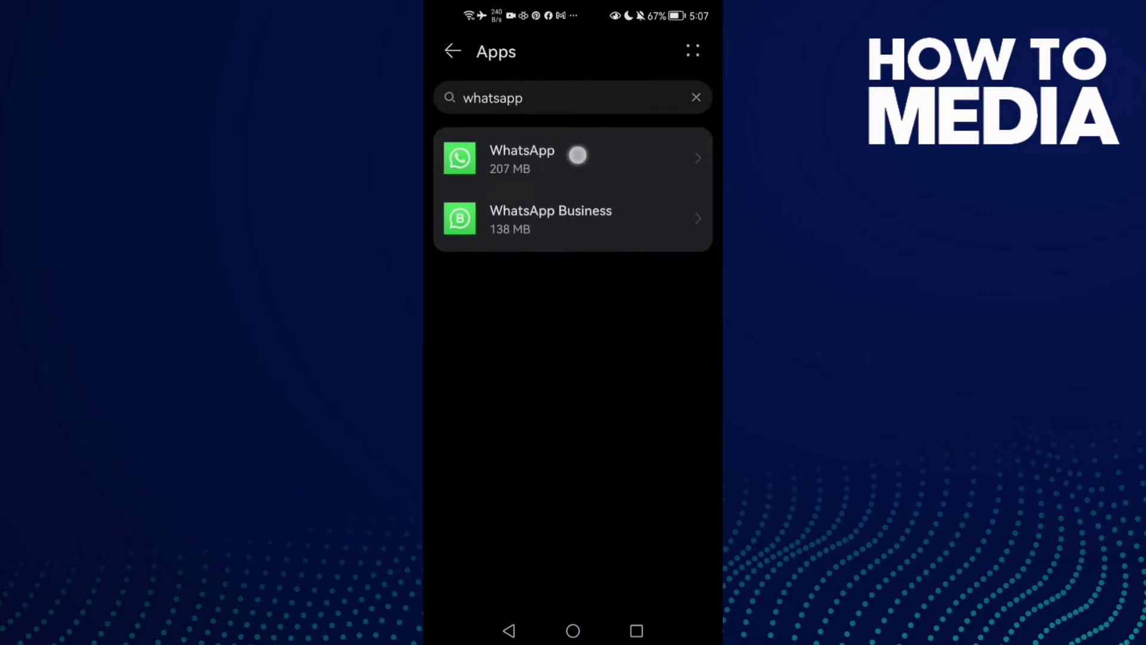
# Clear WhatsApp's cache on its Storage page, then go back to App info
pyautogui.click(575, 163)
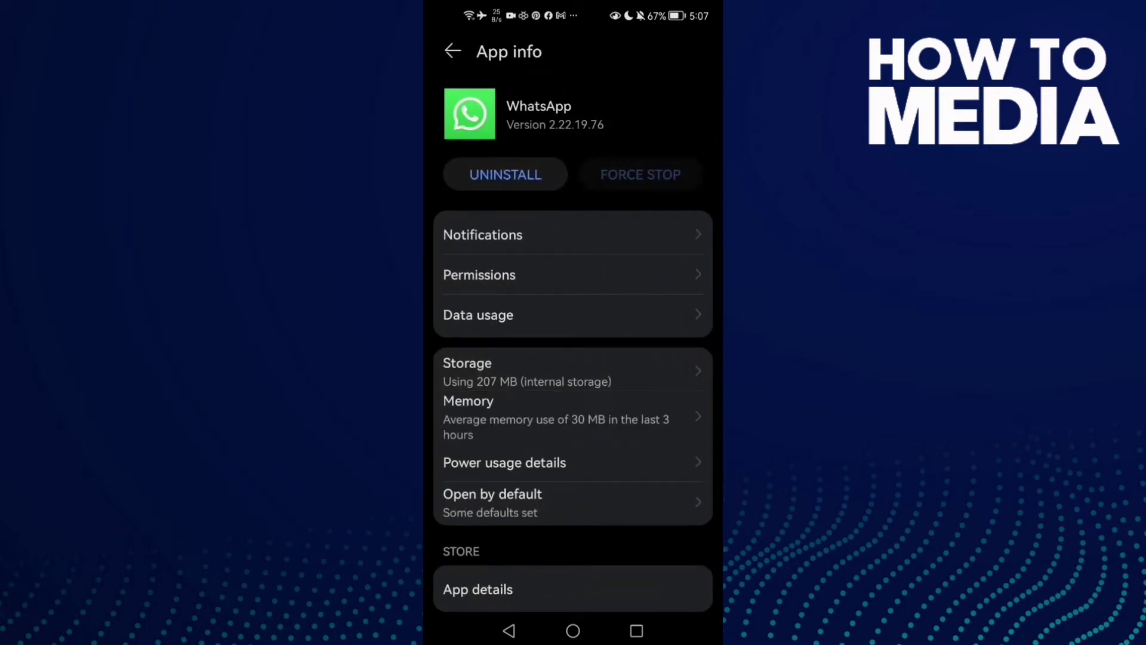
pyautogui.click(559, 380)
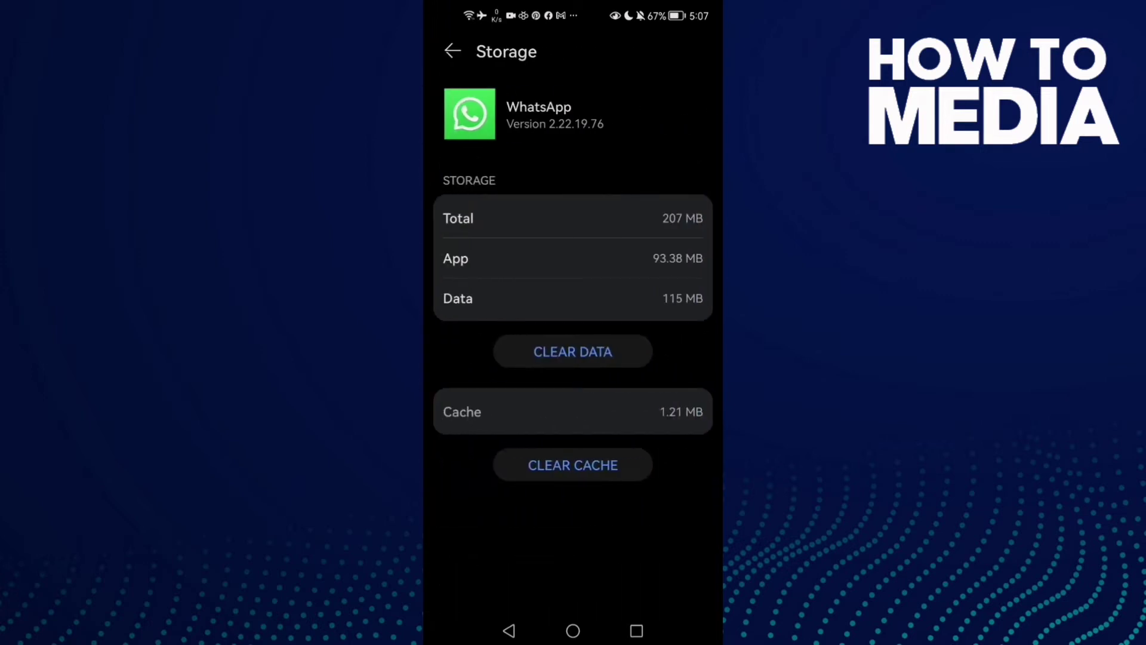
pyautogui.moveTo(522, 470); pyautogui.dragTo(576, 455)
pyautogui.click(604, 466)
pyautogui.click(508, 631)
pyautogui.moveTo(507, 502); pyautogui.dragTo(507, 586)
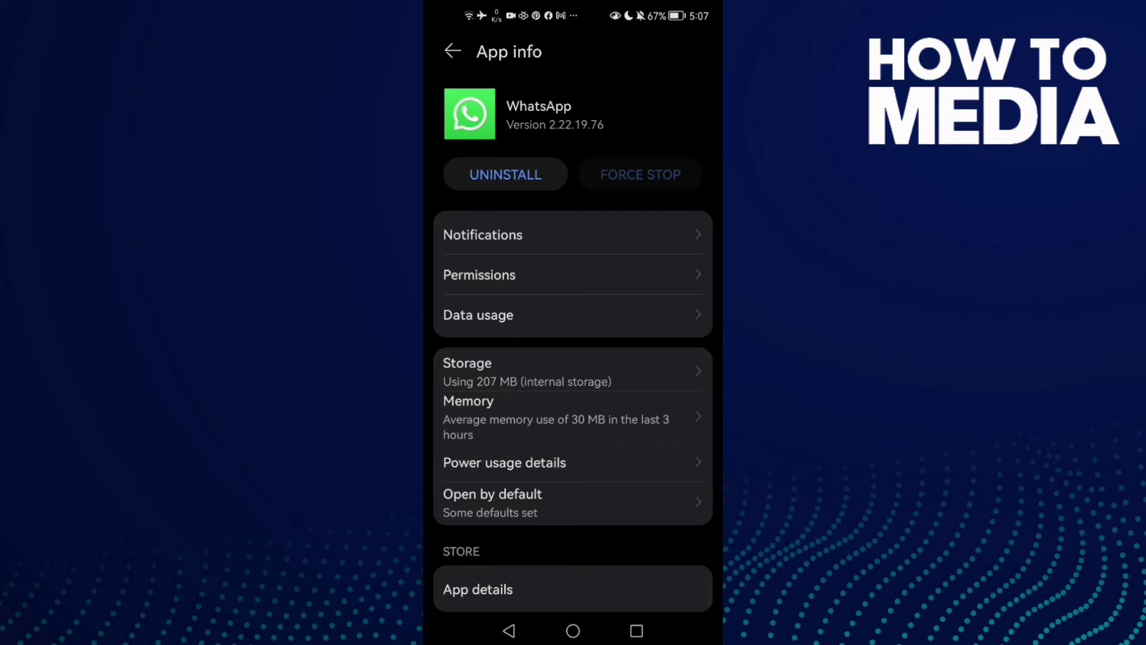
pyautogui.moveTo(518, 269); pyautogui.dragTo(582, 277)
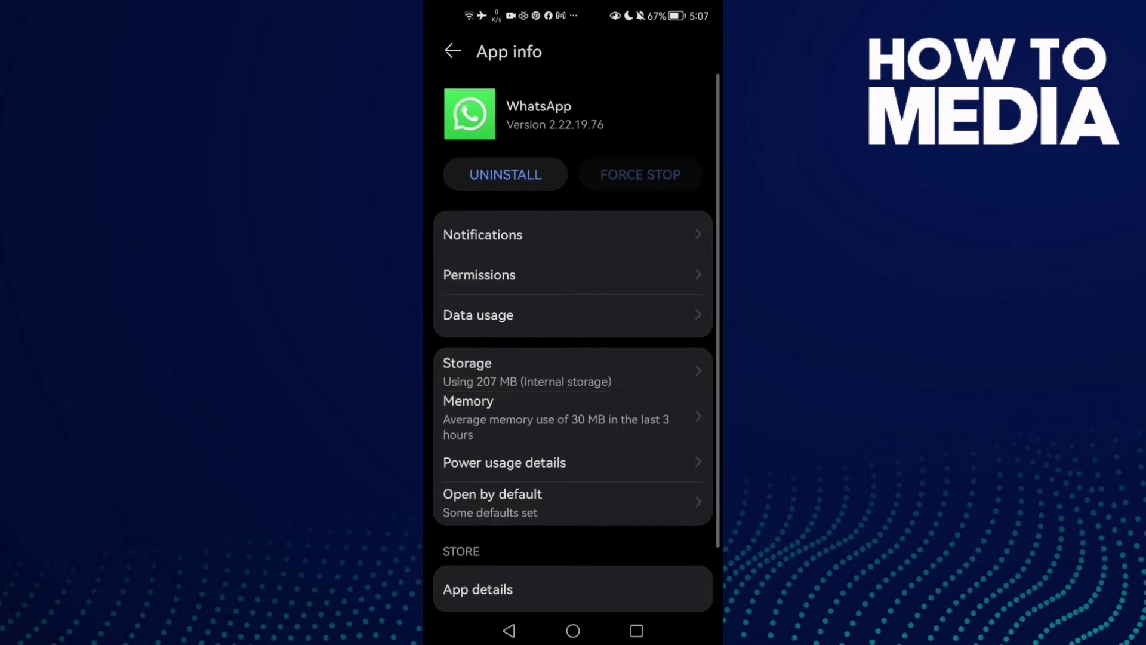
# In WhatsApp's permissions list, set the Phone permission to Allow
pyautogui.click(556, 275)
pyautogui.moveTo(606, 394); pyautogui.dragTo(650, 261)
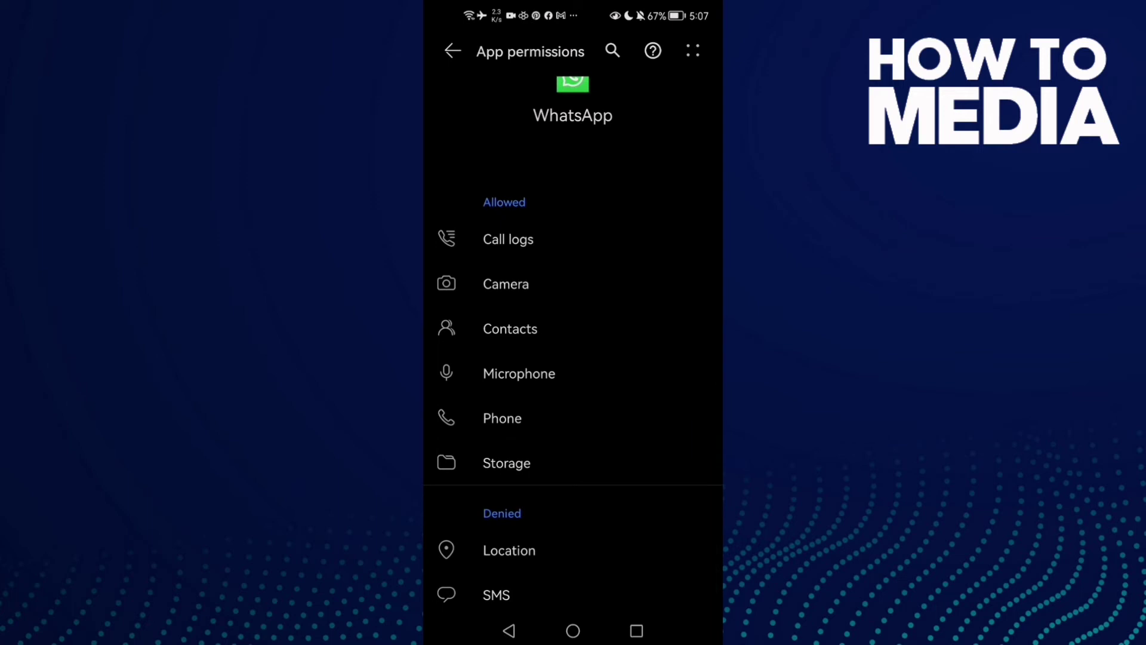
pyautogui.moveTo(585, 221); pyautogui.dragTo(456, 313)
pyautogui.moveTo(578, 314); pyautogui.dragTo(579, 269)
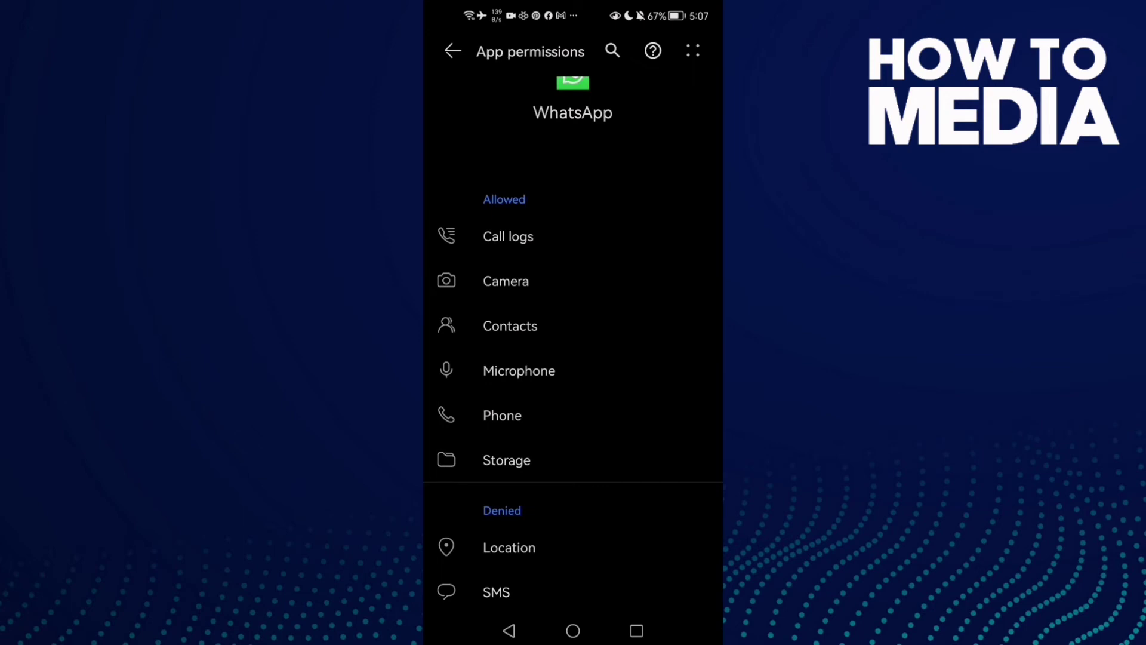
pyautogui.click(501, 415)
pyautogui.click(484, 254)
pyautogui.click(508, 631)
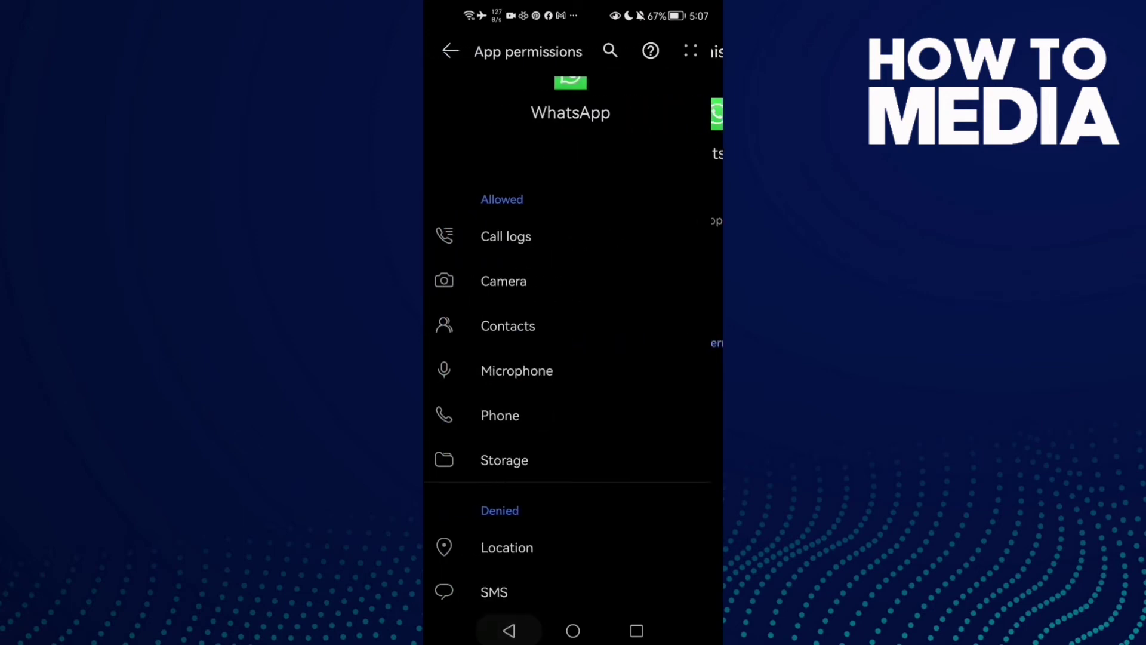
# Confirm the Microphone permission is Allow and return to WhatsApp's App info
pyautogui.click(527, 358)
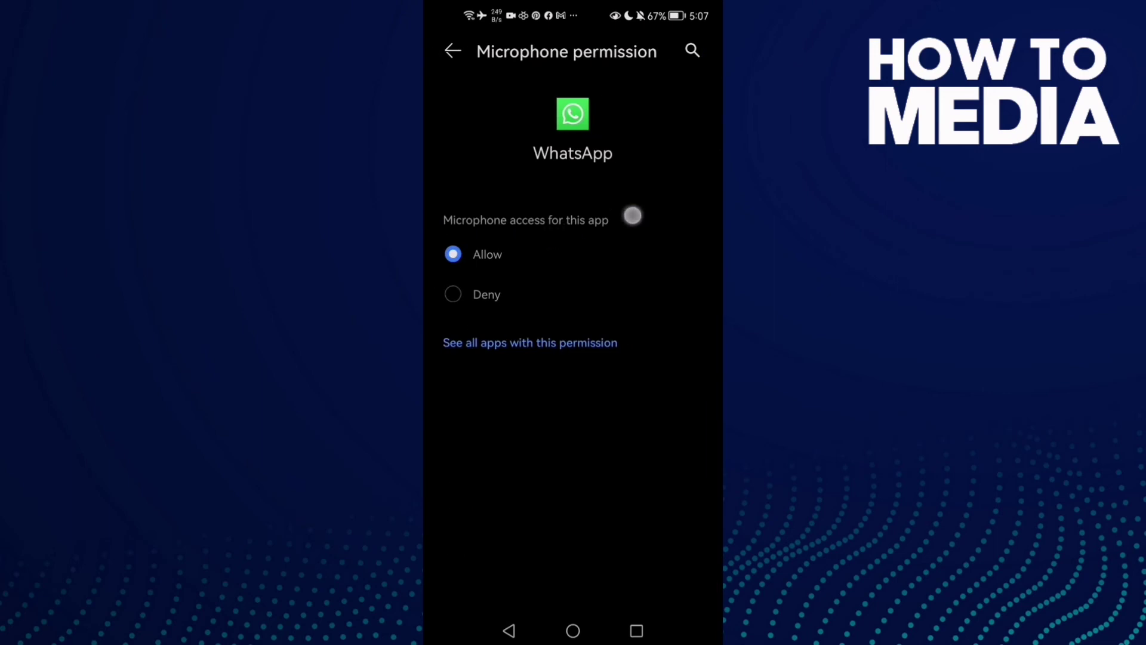
pyautogui.click(509, 630)
pyautogui.moveTo(540, 458); pyautogui.dragTo(540, 499)
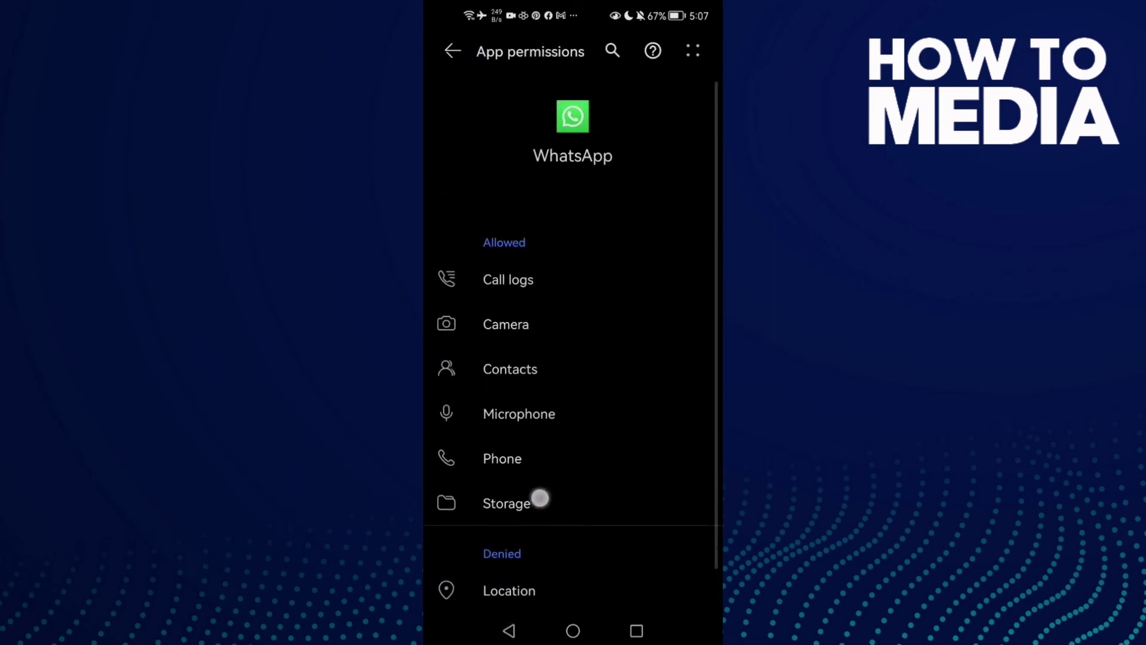
pyautogui.click(510, 631)
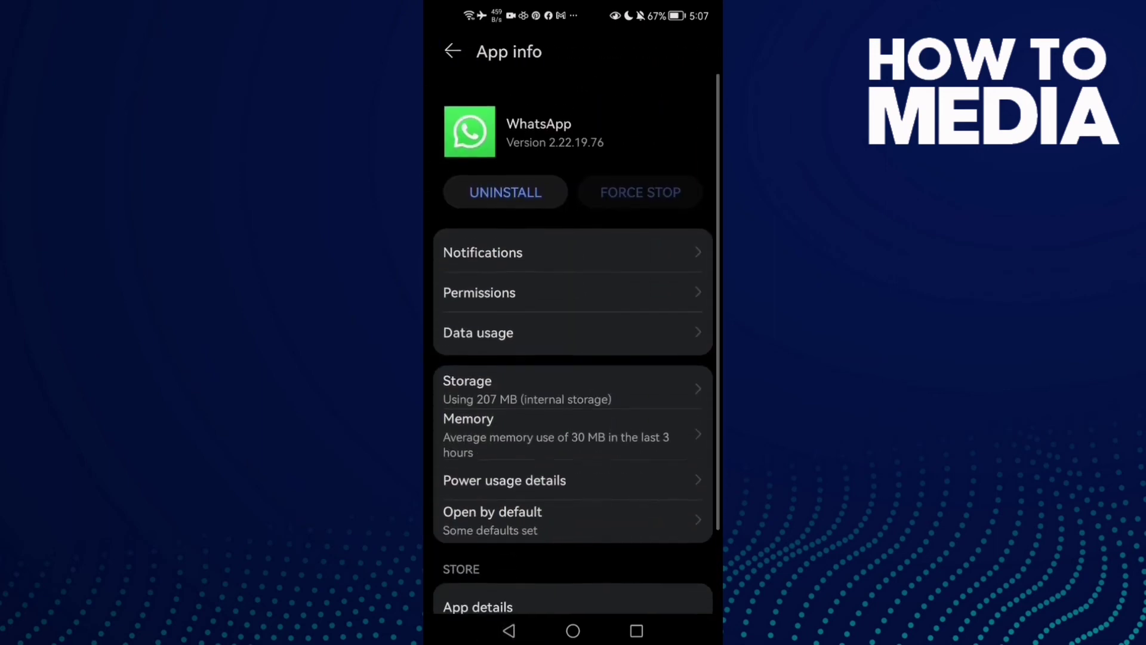
# Use the navigation bar's Home button to close Settings
pyautogui.click(580, 624)
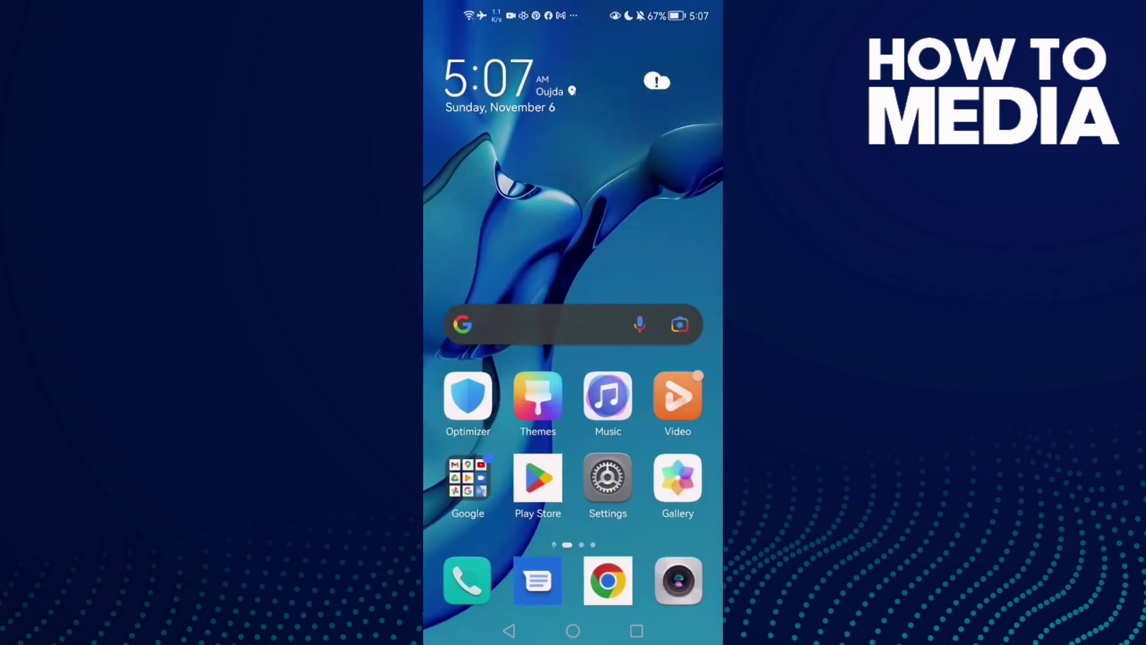